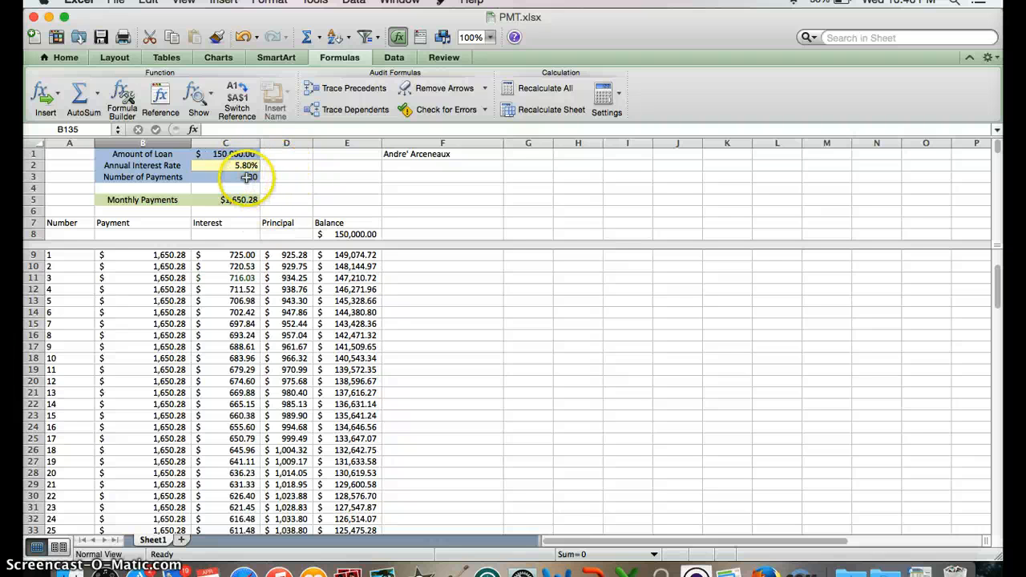
Examine the monthly payment formula in C5 and the balance formula in E9, and look over the payment schedule.
click(211, 200)
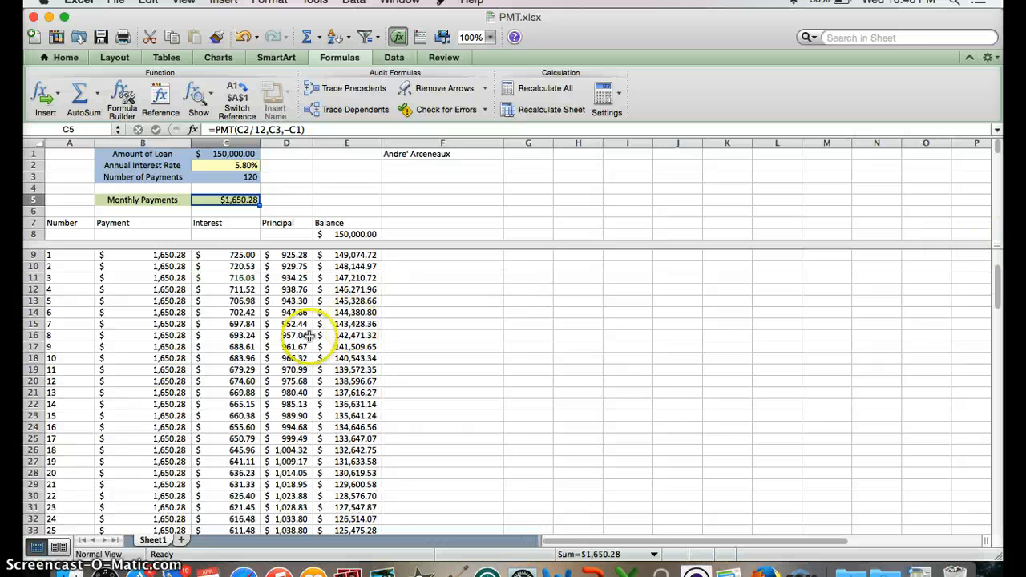
scroll(308, 335, down, 2)
scroll(309, 335, up, 2)
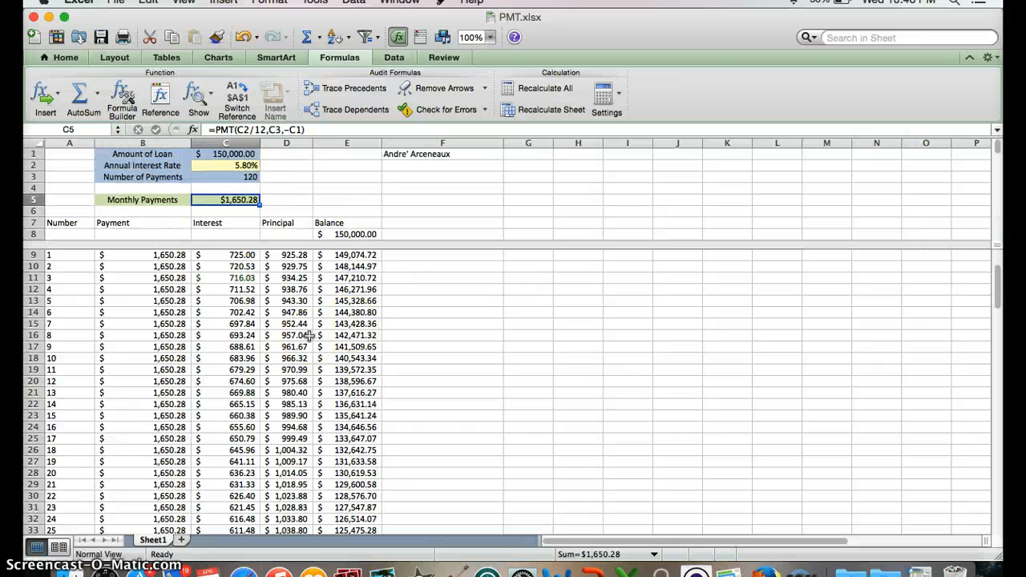
click(373, 255)
scroll(314, 347, down, 5)
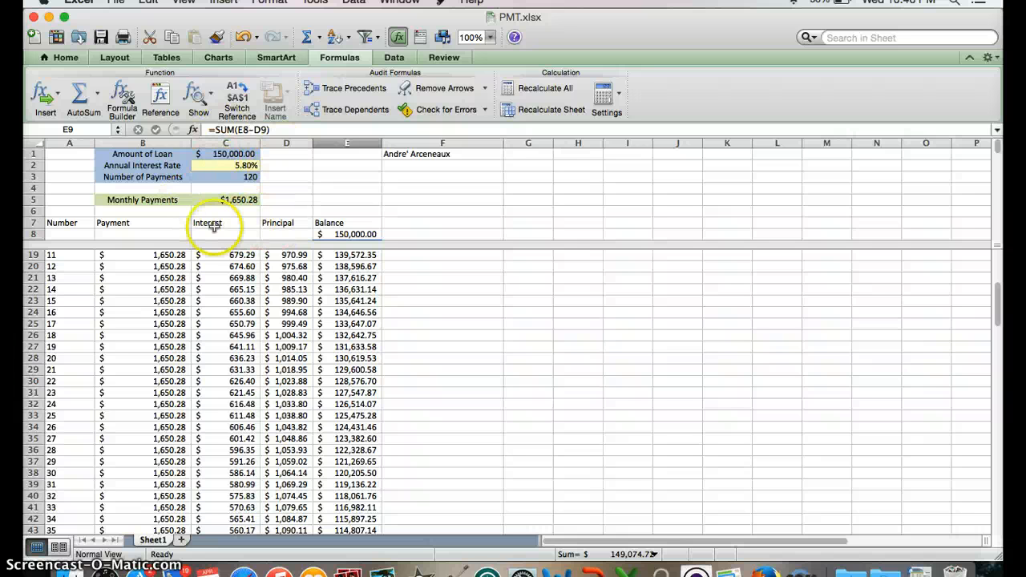
scroll(279, 365, up, 1)
scroll(279, 364, up, 6)
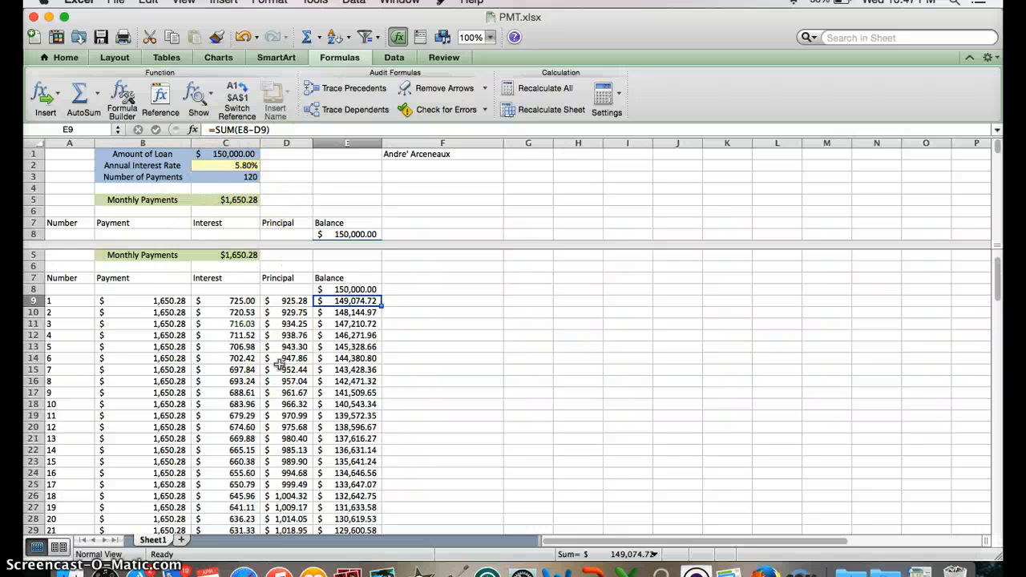
scroll(279, 365, down, 2)
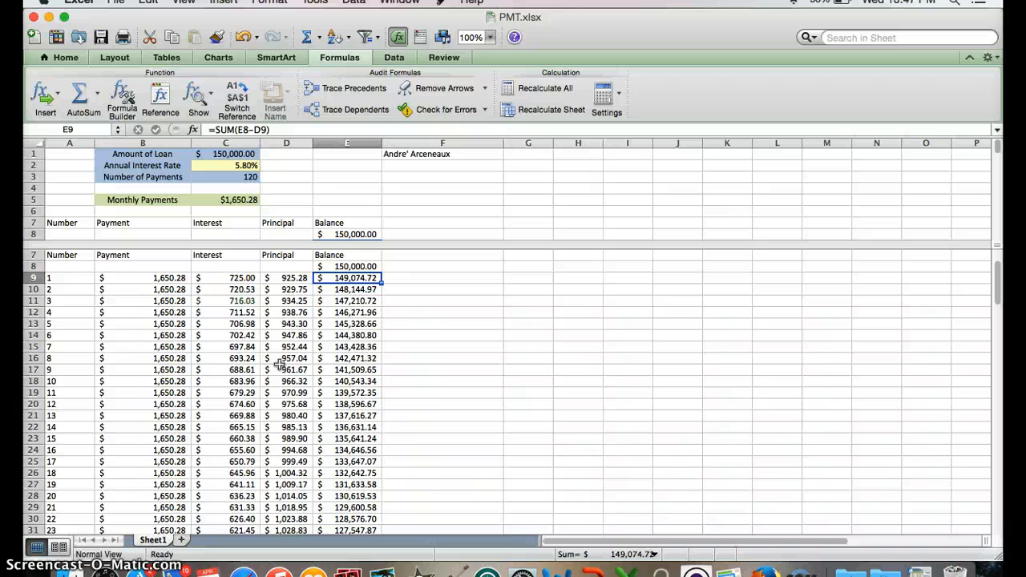
scroll(279, 365, up, 1)
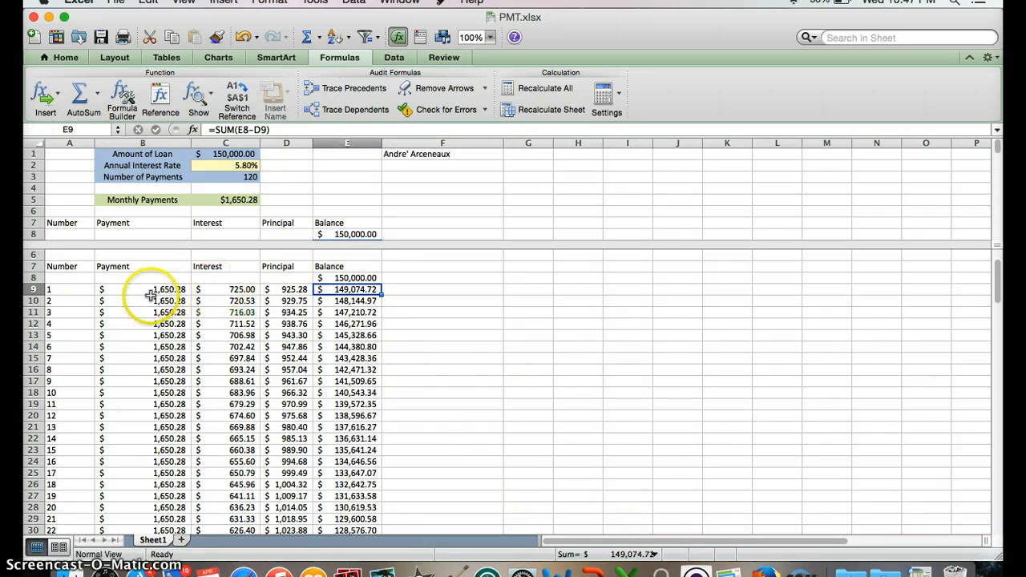
scroll(143, 290, down, 3)
scroll(143, 290, up, 3)
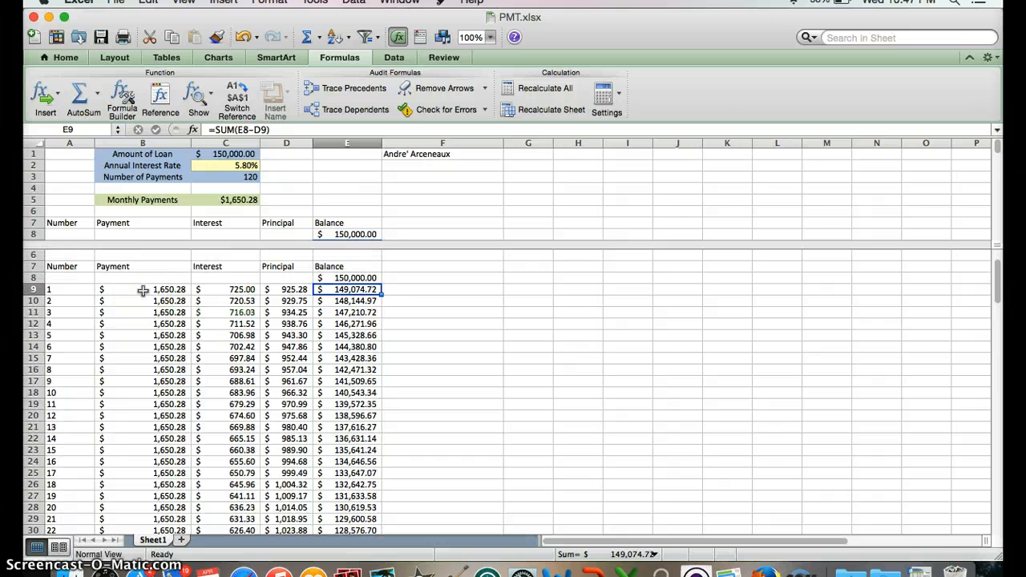
Replace the first payment's interest formula in C9 with =SUM(E8*C2/12).
click(223, 290)
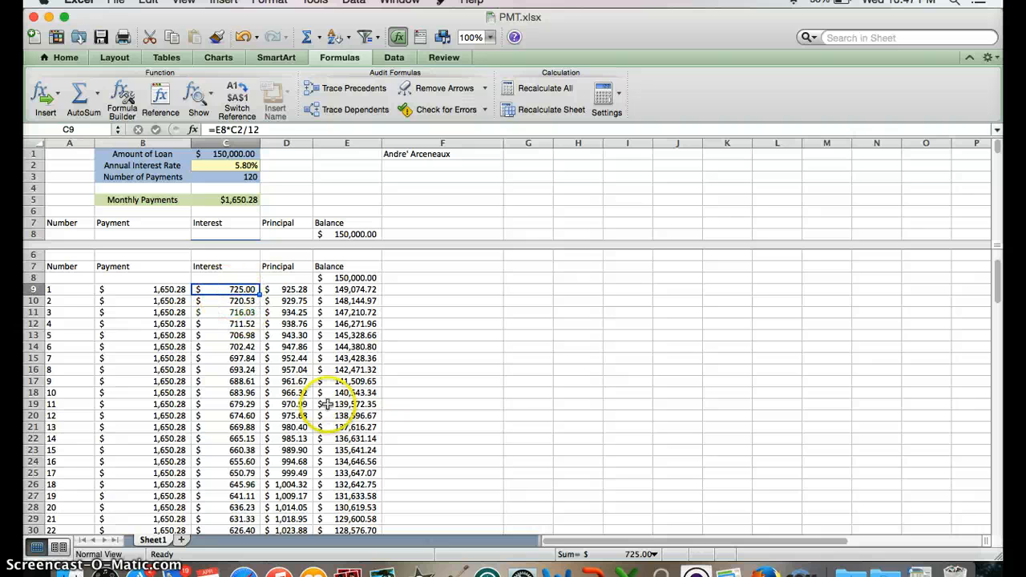
click(78, 97)
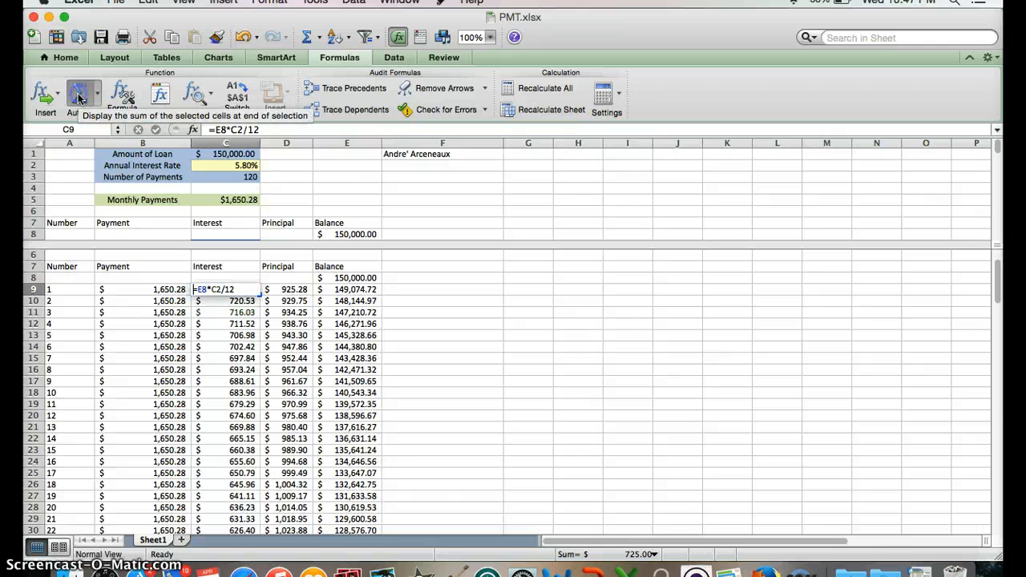
click(346, 279)
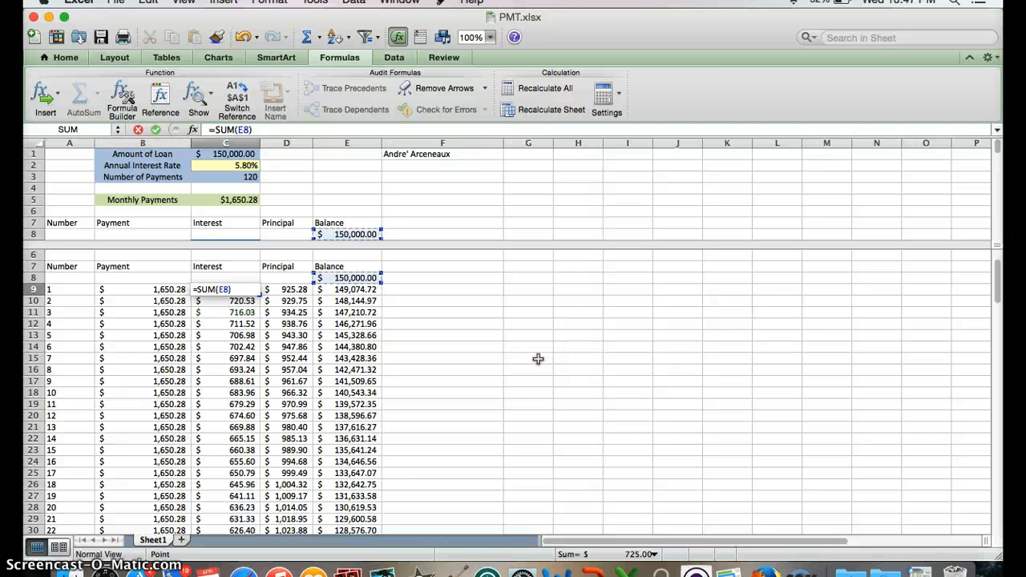
text(*)
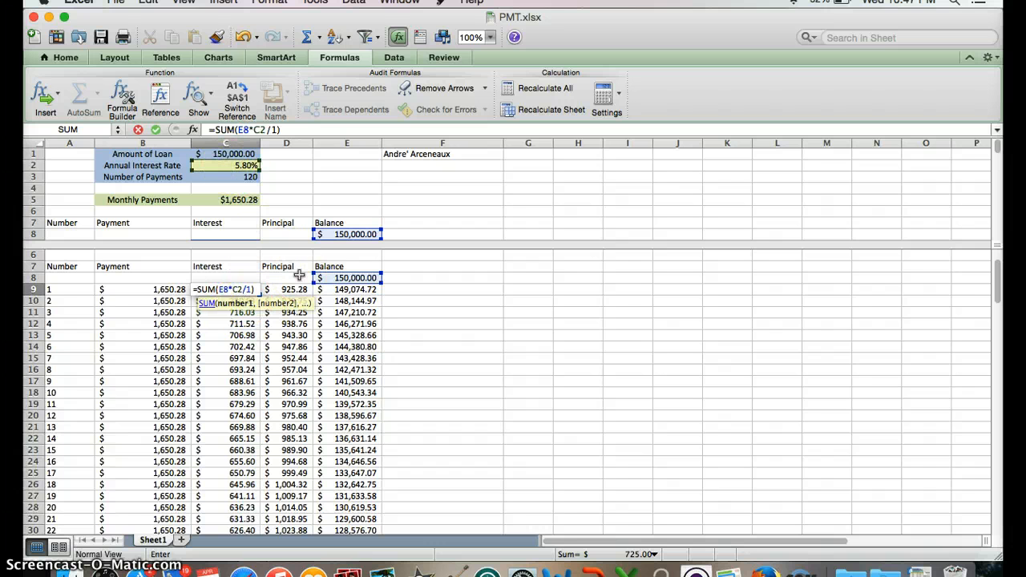
key(Return)
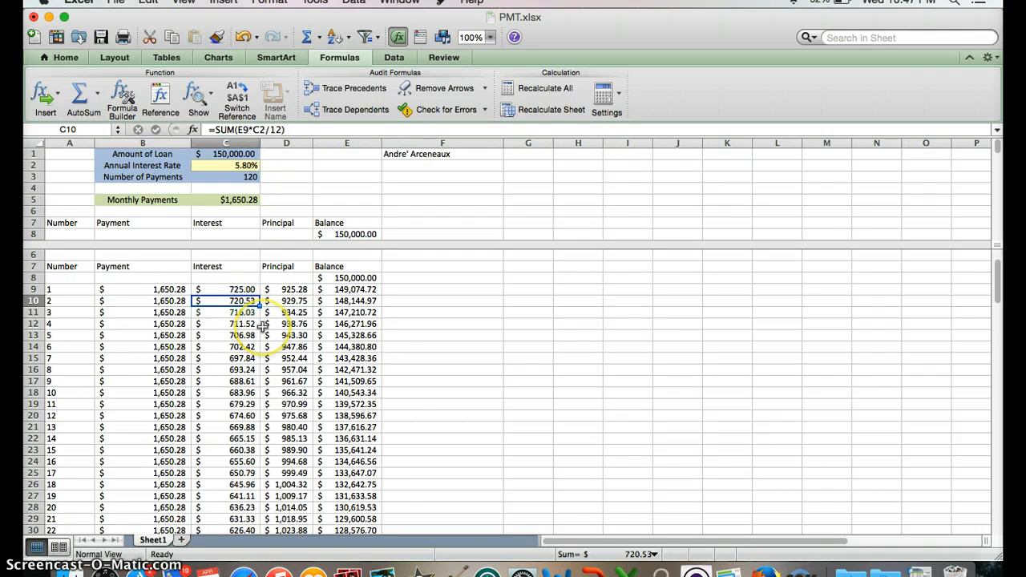
Re-enter the first payment's principal formula in D9 as =SUM(B9-C9), subtracting interest from the payment.
click(285, 289)
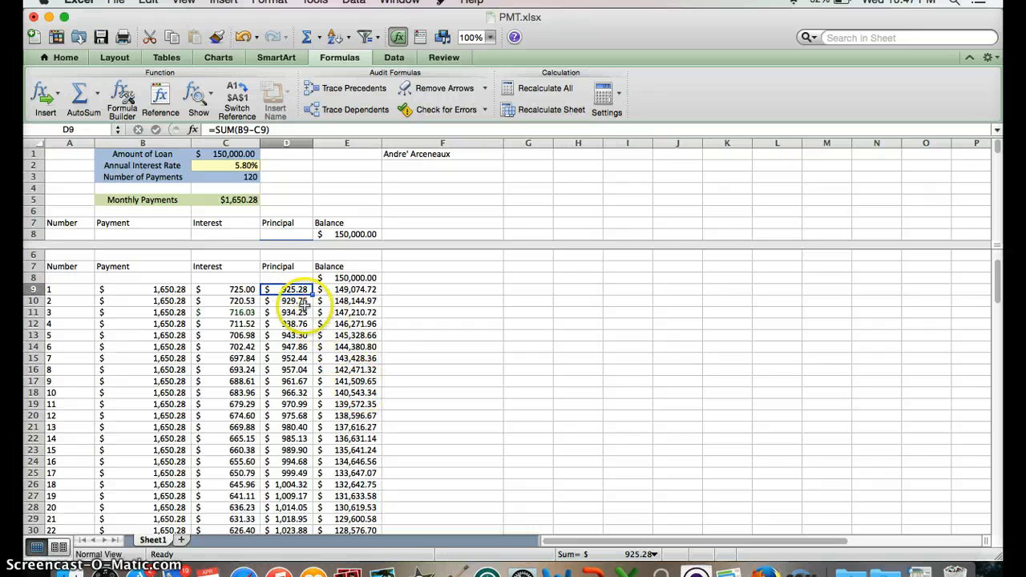
click(79, 93)
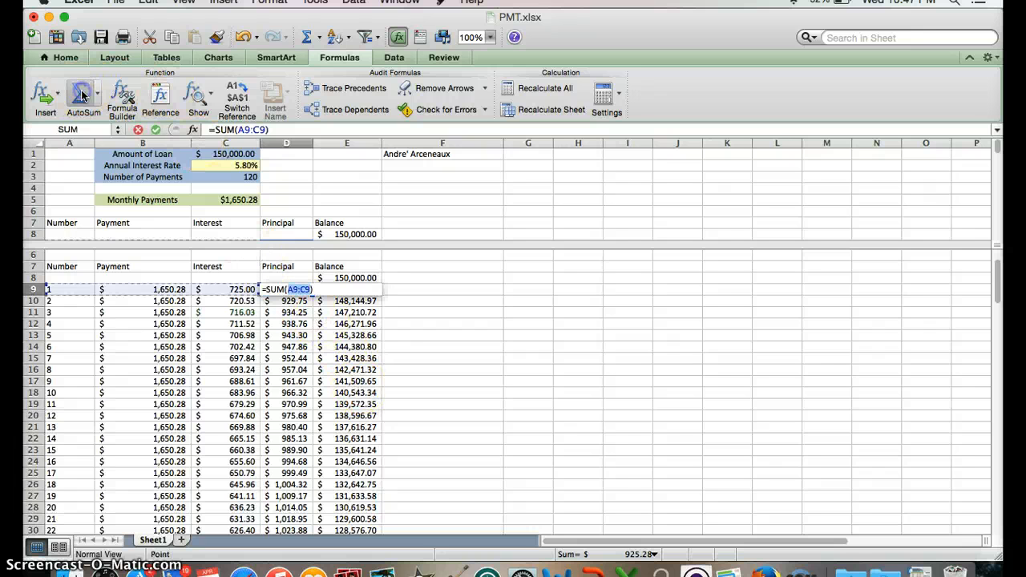
click(168, 291)
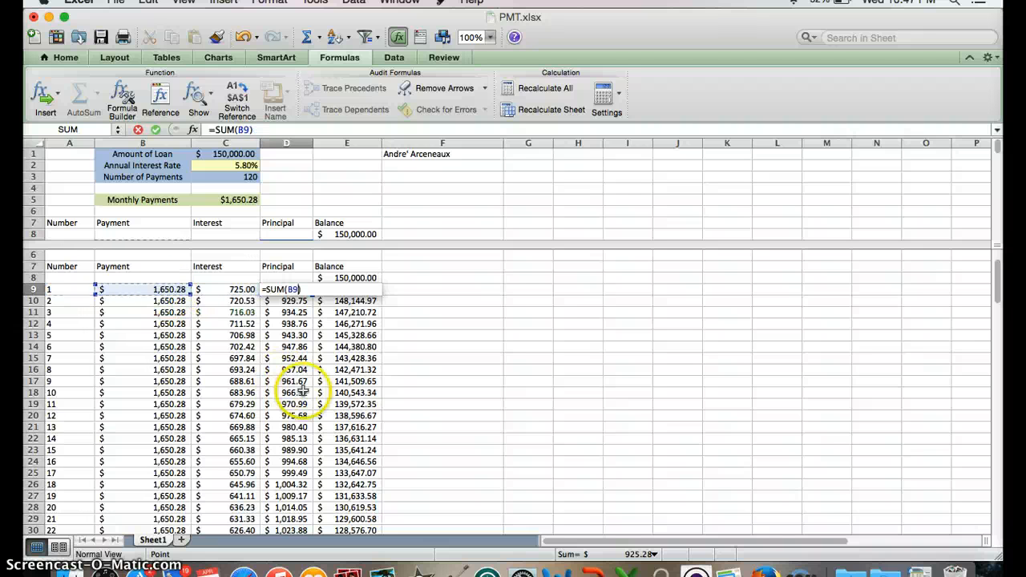
text(-)
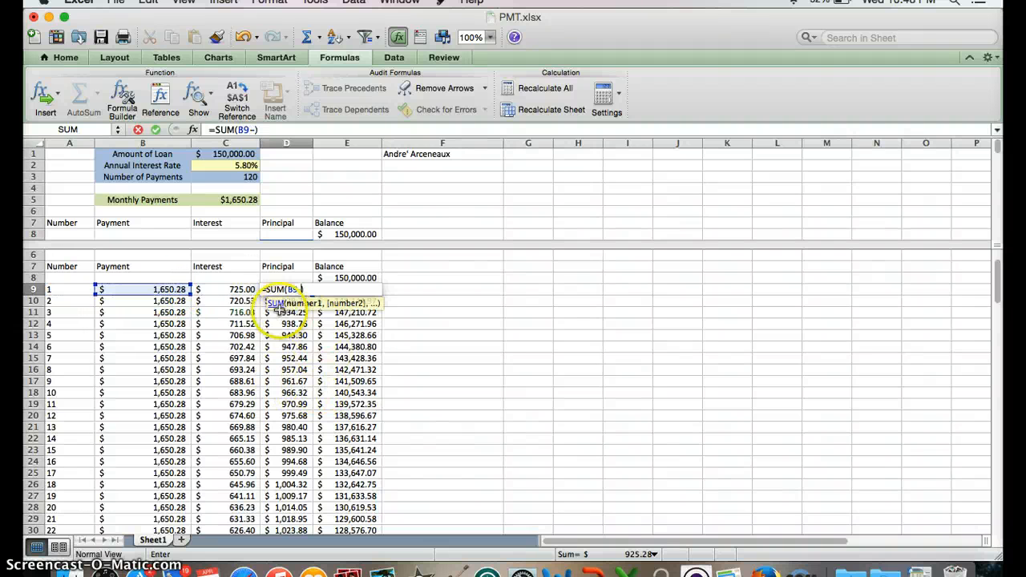
click(227, 291)
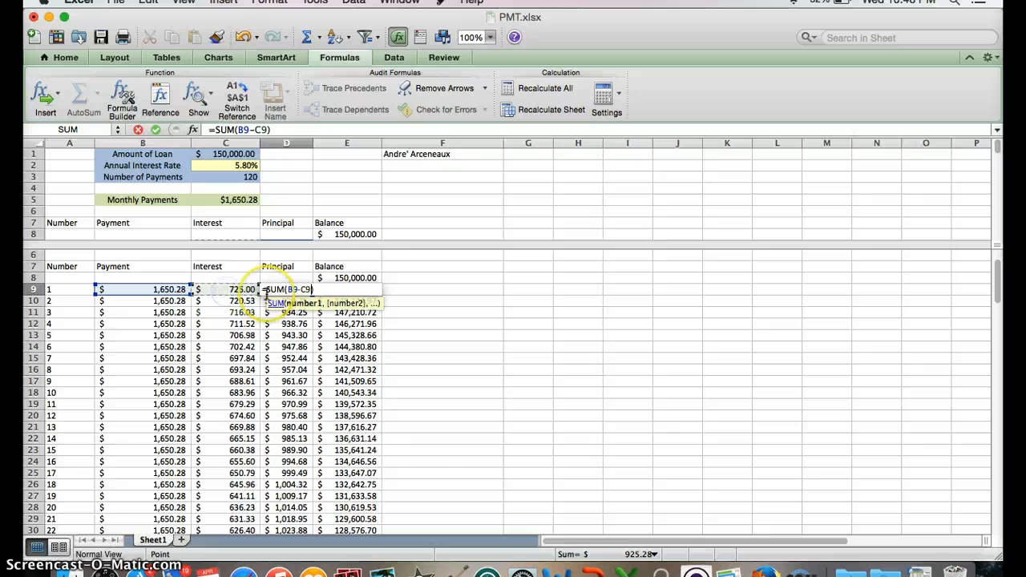
key(Return)
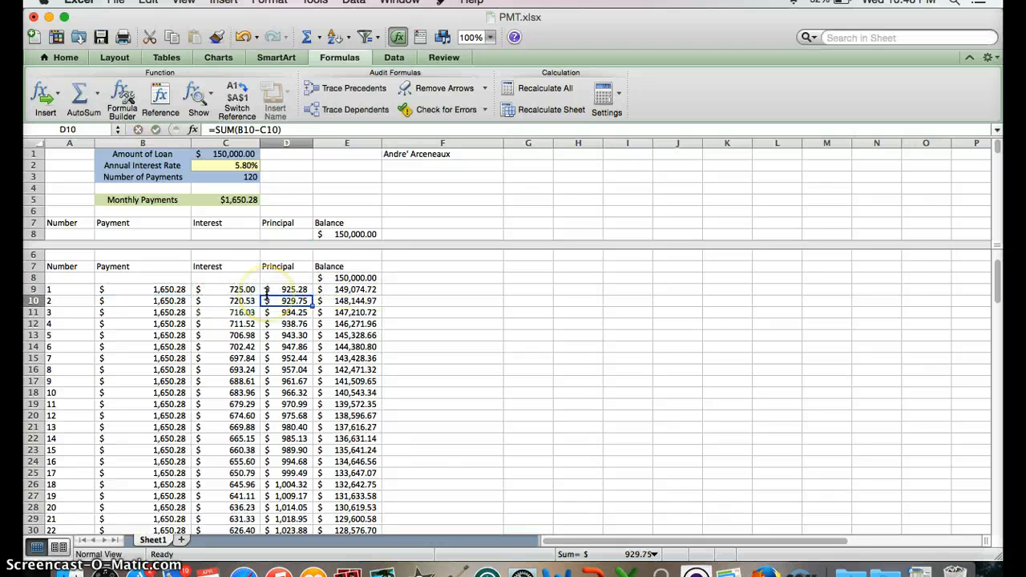
Re-enter the balance formula for payment 1 in E9 as =SUM(E8-D9), subtracting principal from the opening balance.
click(332, 289)
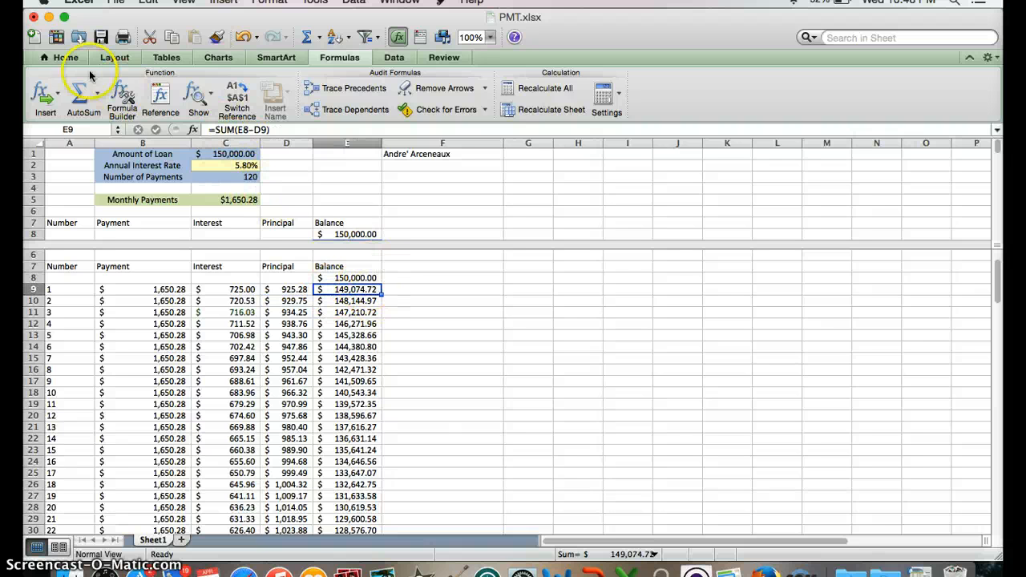
click(81, 92)
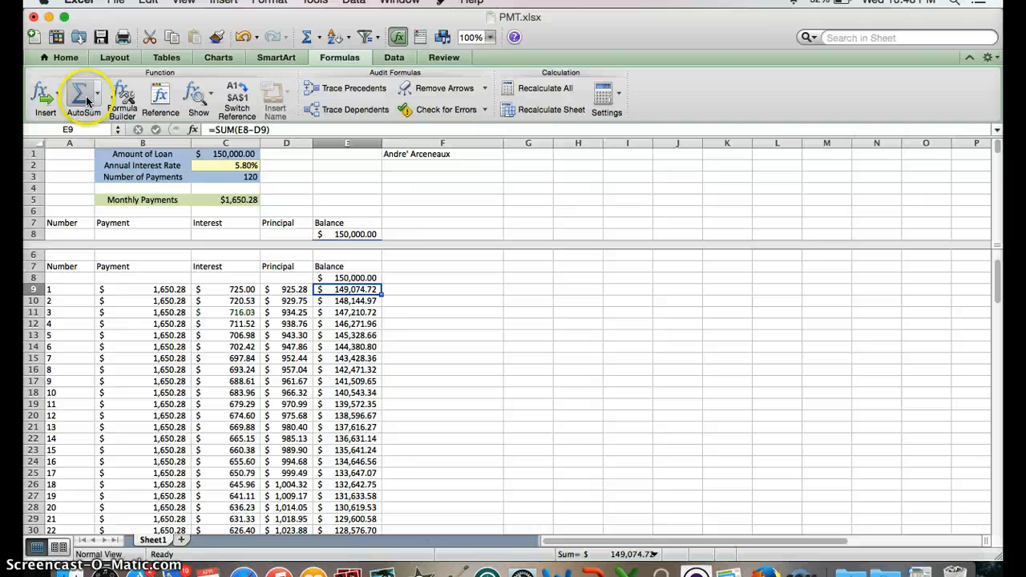
click(362, 276)
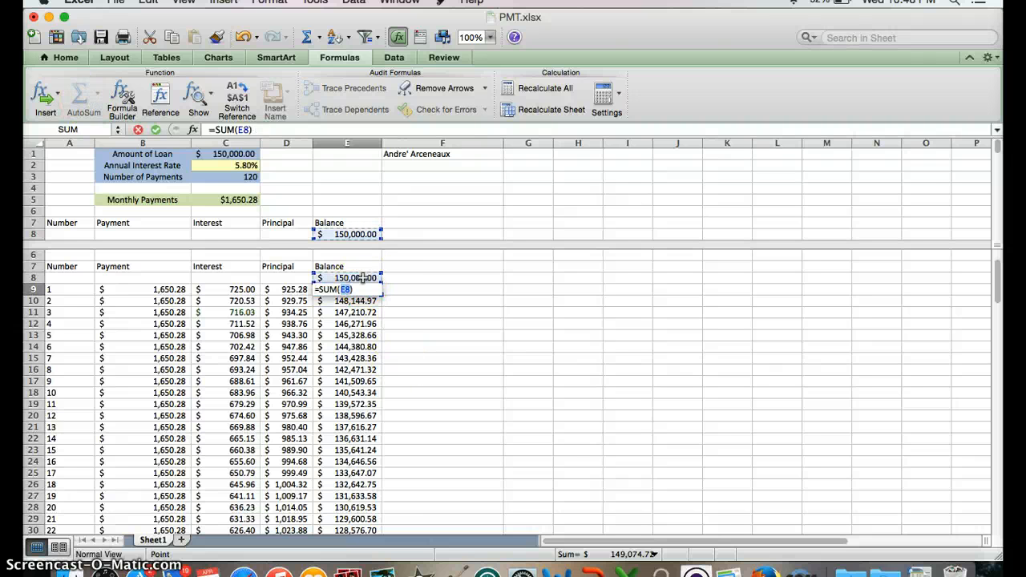
click(360, 279)
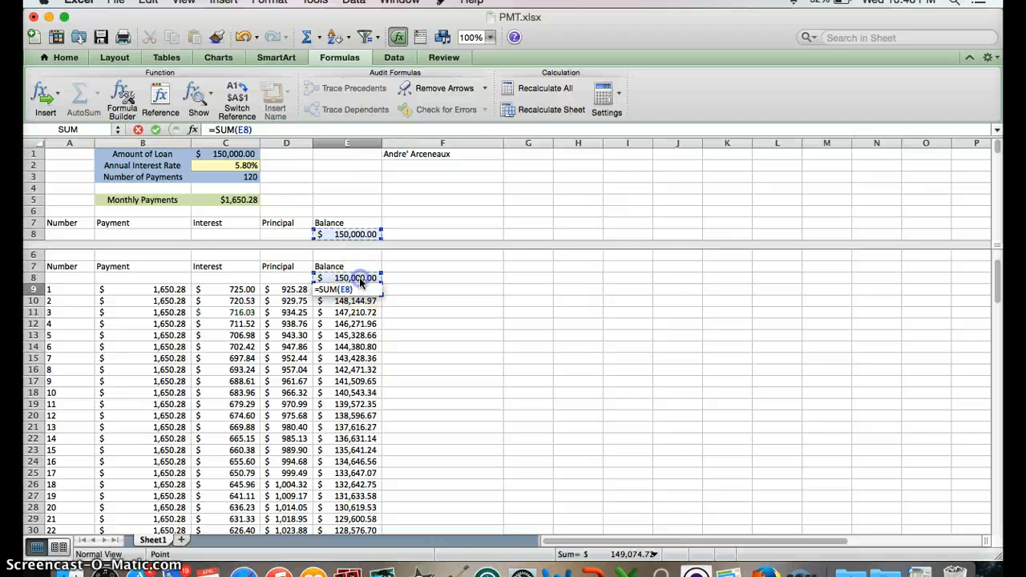
text(-)
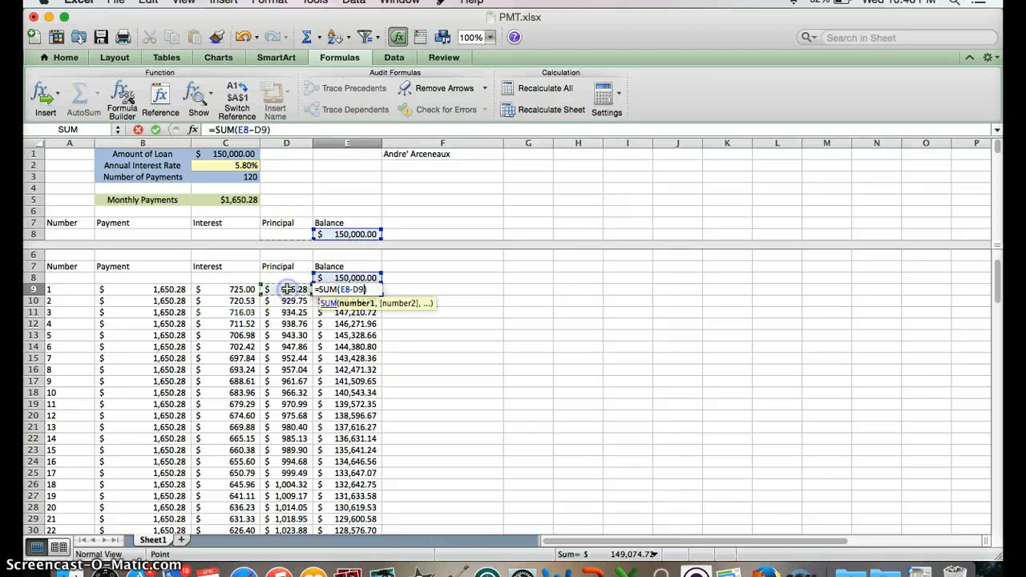
key(Return)
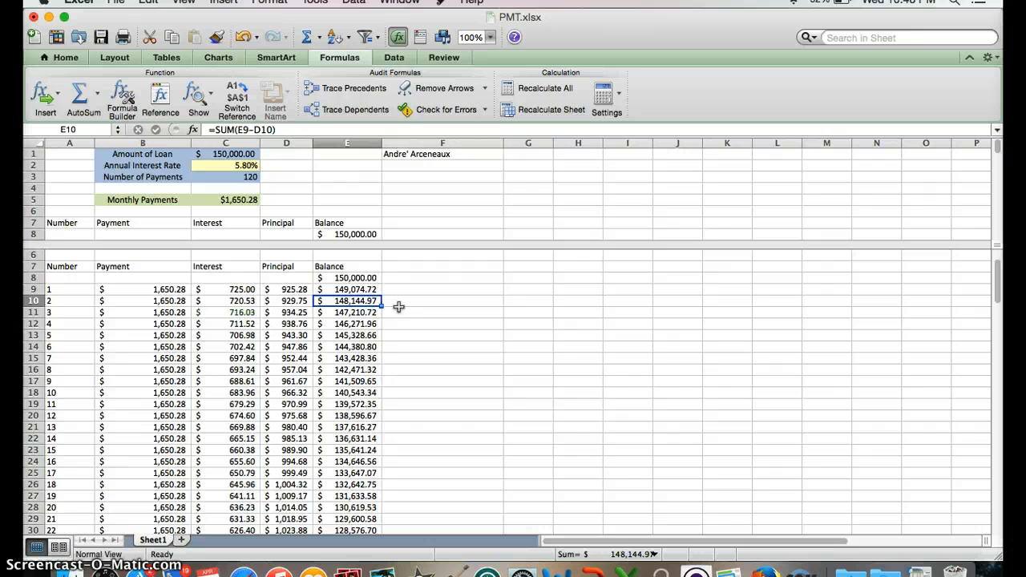
Review the schedule through payment 120 and inspect its remaining balance formula in E128.
scroll(399, 307, down, 3)
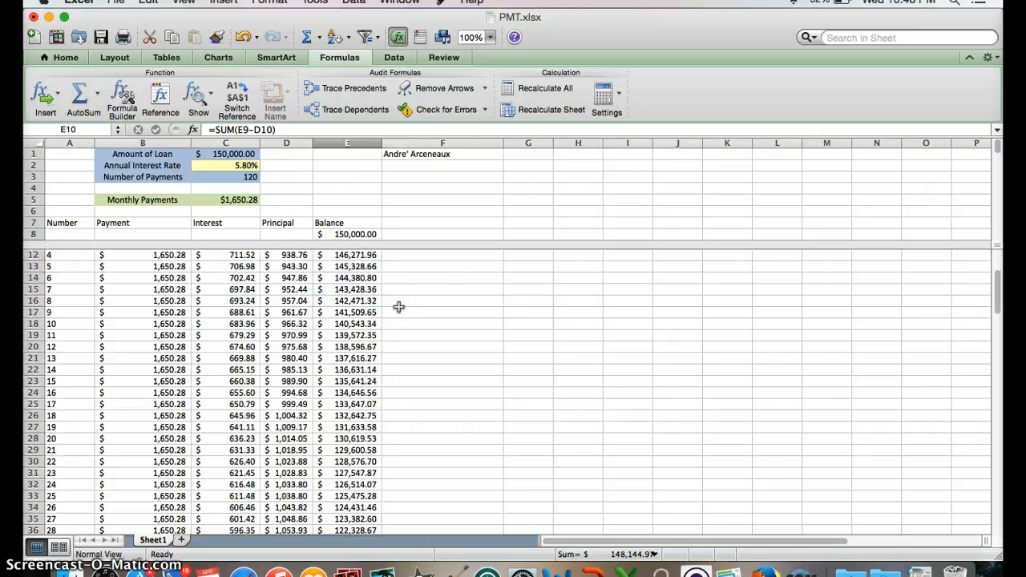
scroll(398, 307, up, 5)
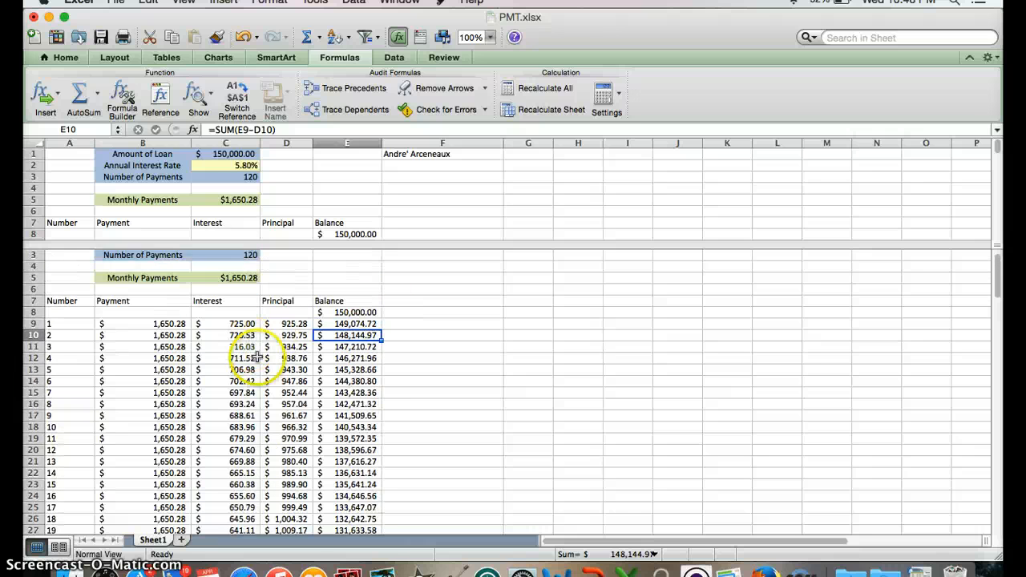
scroll(256, 356, down, 2)
scroll(257, 357, down, 14)
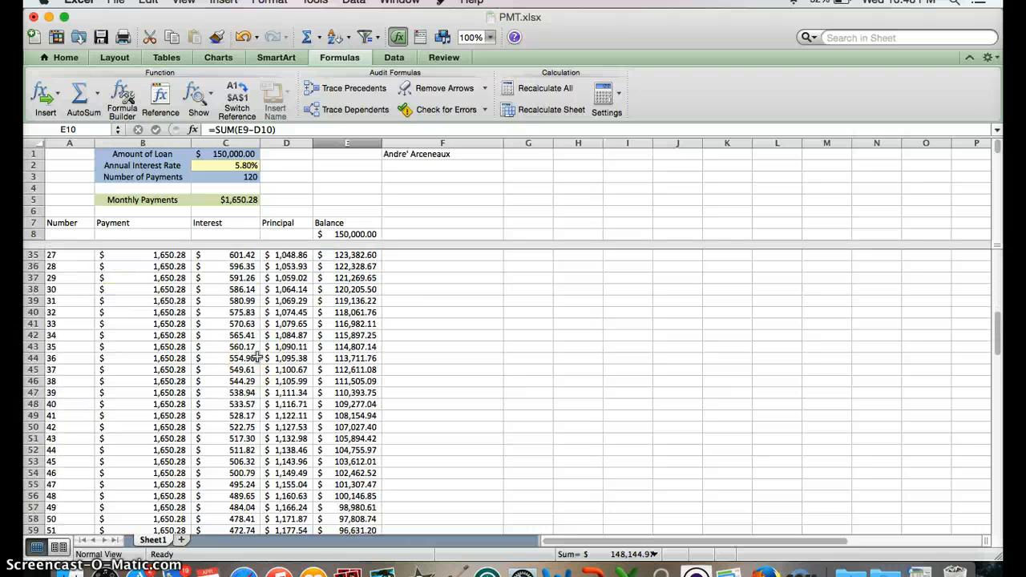
scroll(257, 357, down, 14)
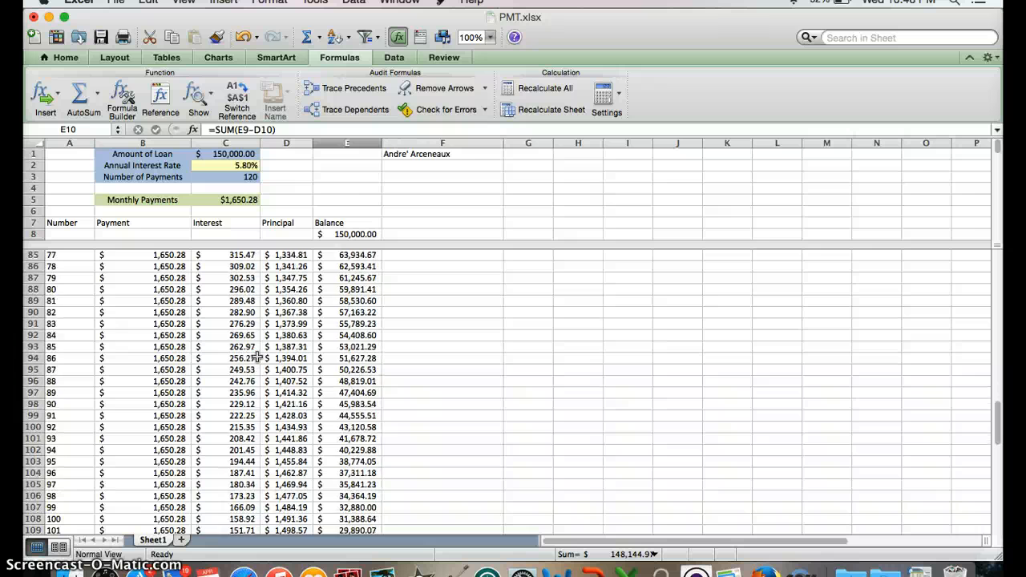
scroll(256, 357, down, 10)
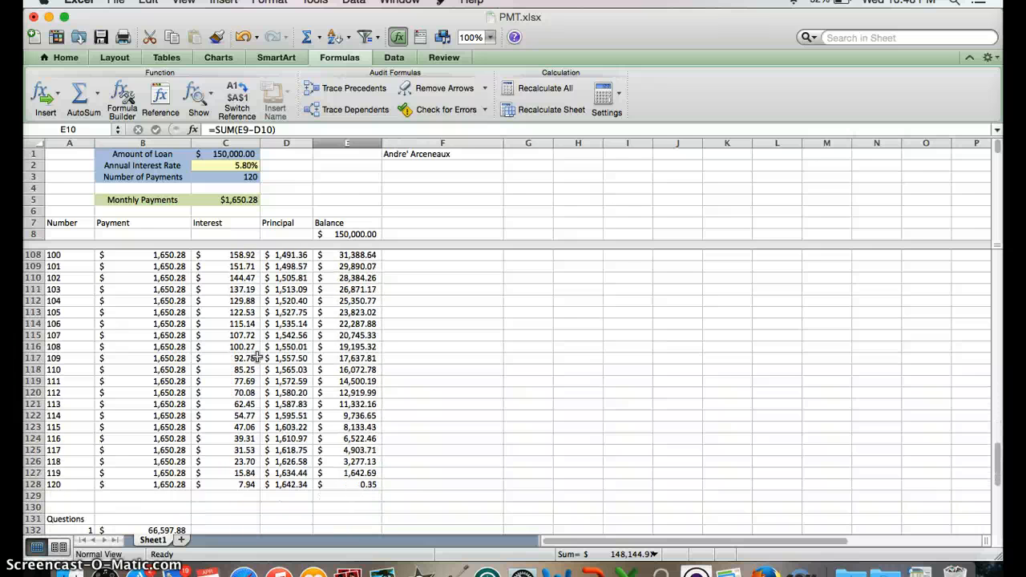
click(341, 485)
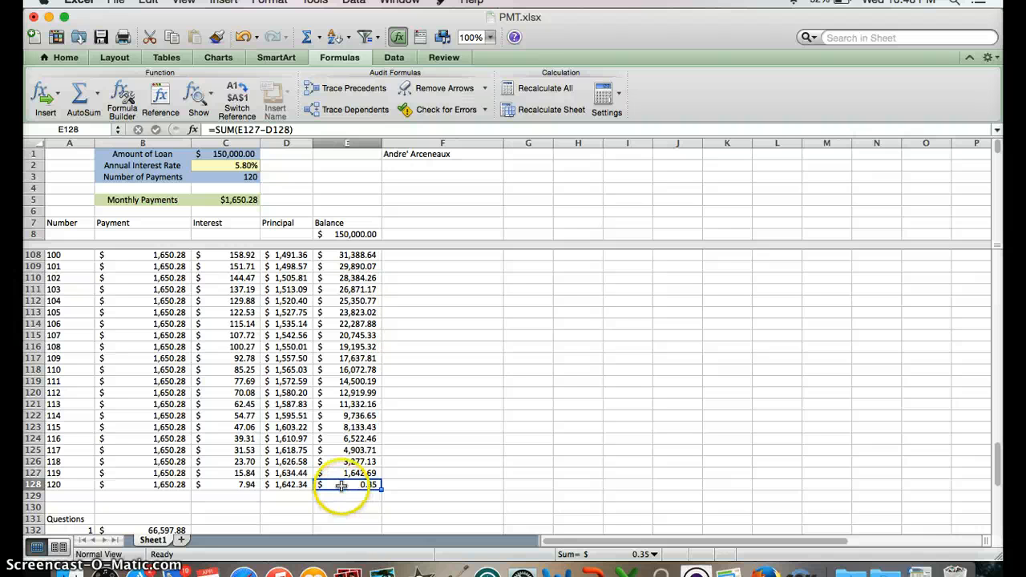
View the Questions section below the schedule, and locate the remaining balance after payment 75 in E83.
scroll(342, 485, down, 3)
scroll(341, 486, down, 2)
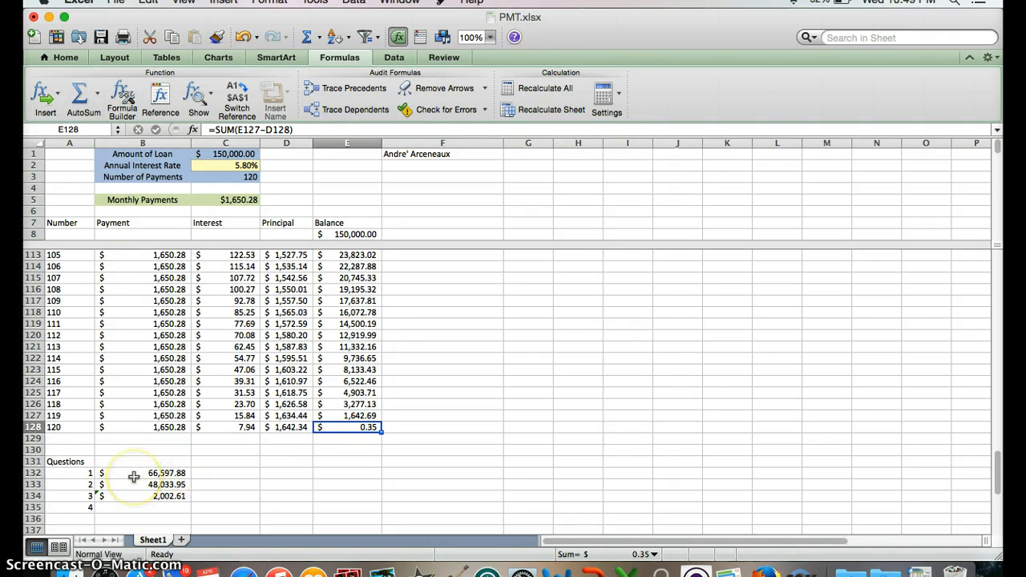
scroll(134, 477, up, 6)
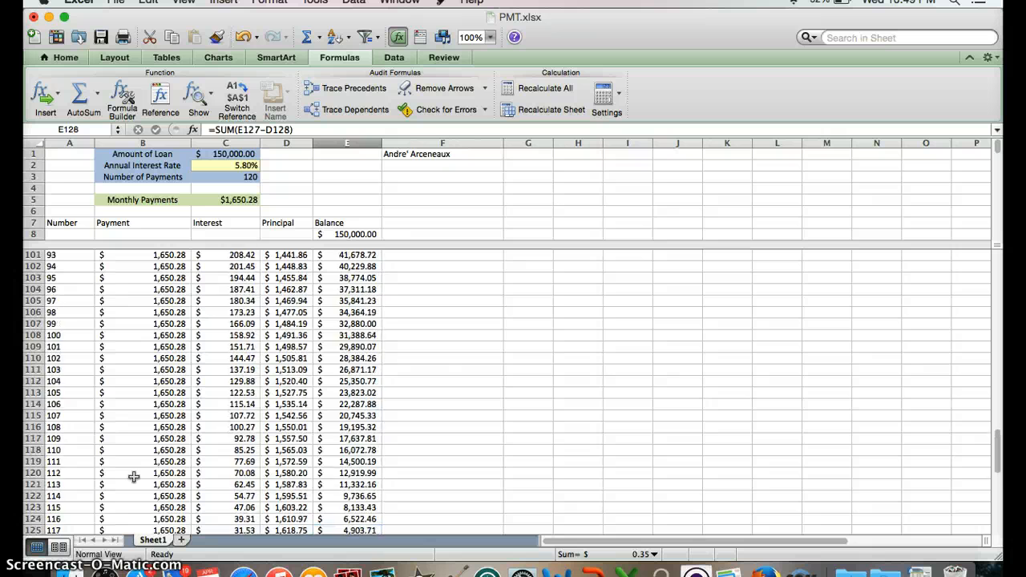
scroll(134, 476, up, 5)
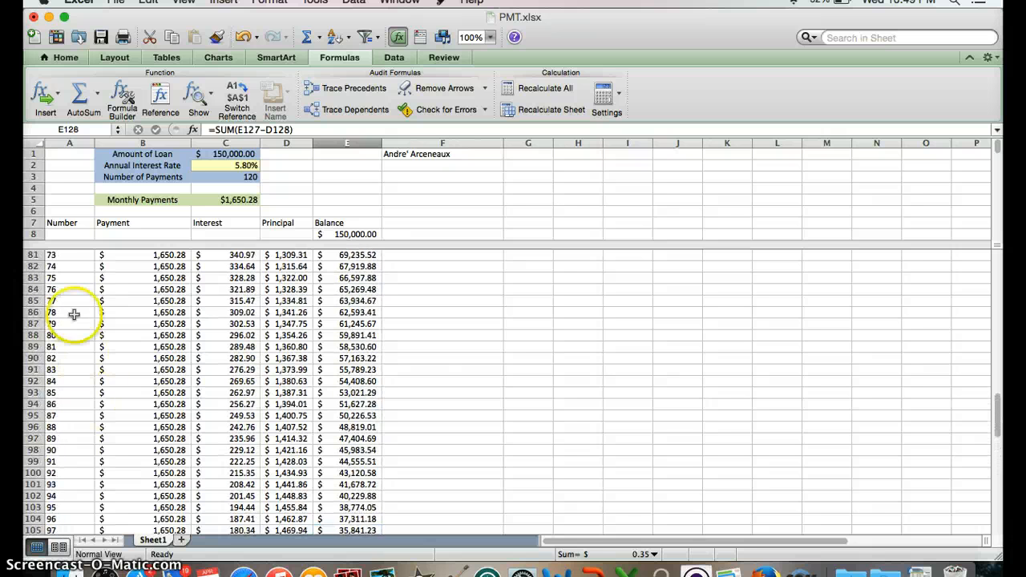
click(71, 277)
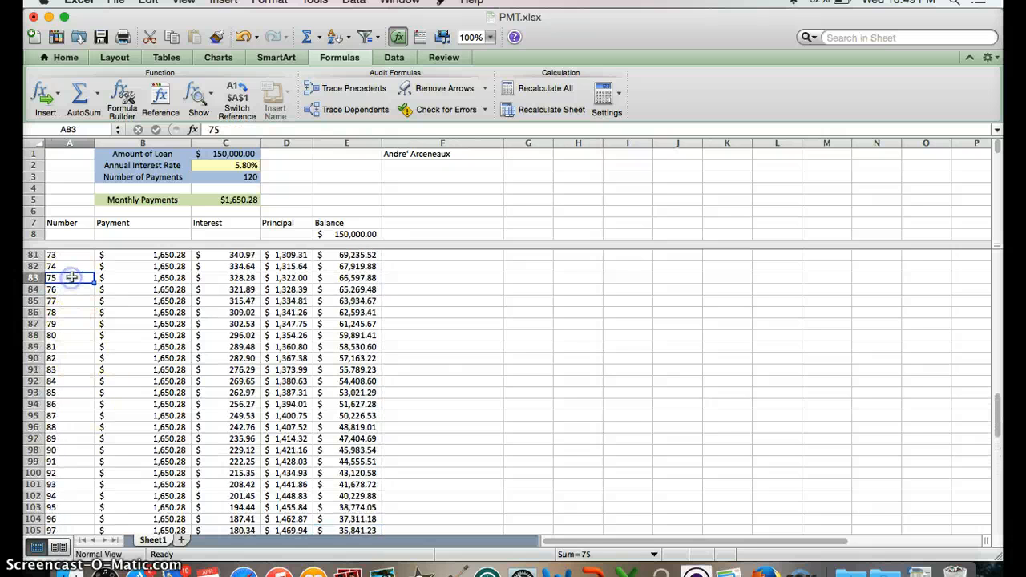
click(332, 277)
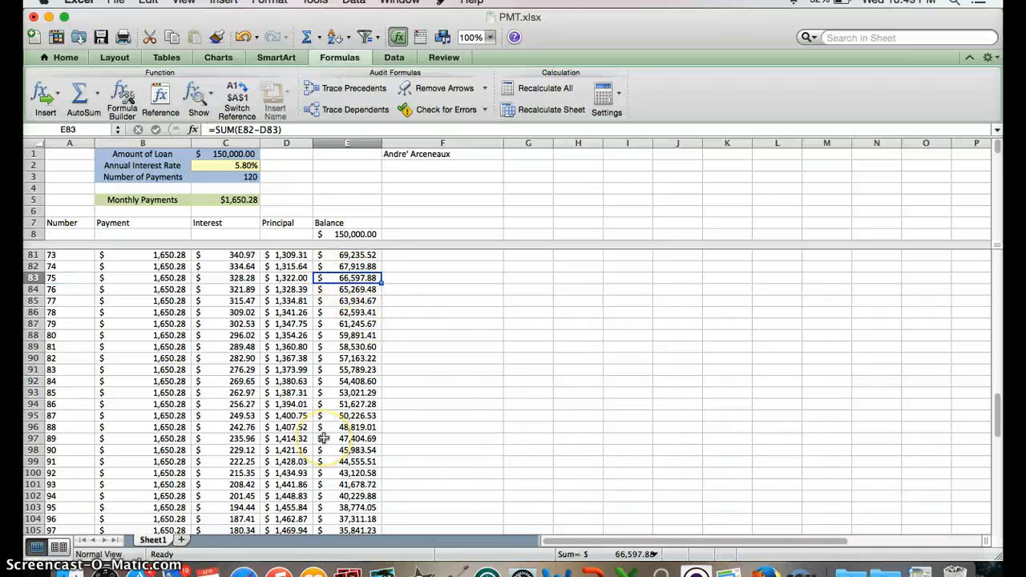
Re-enter question 2's total interest formula in B133 as =SUM(C9:C128), summing the interest of payments 1 through 120.
scroll(323, 439, down, 13)
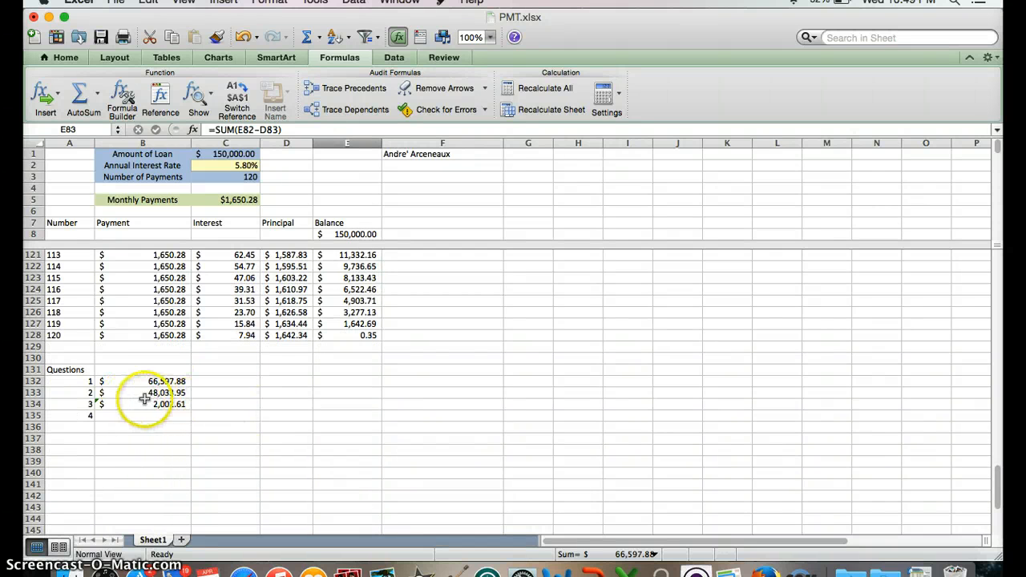
click(137, 394)
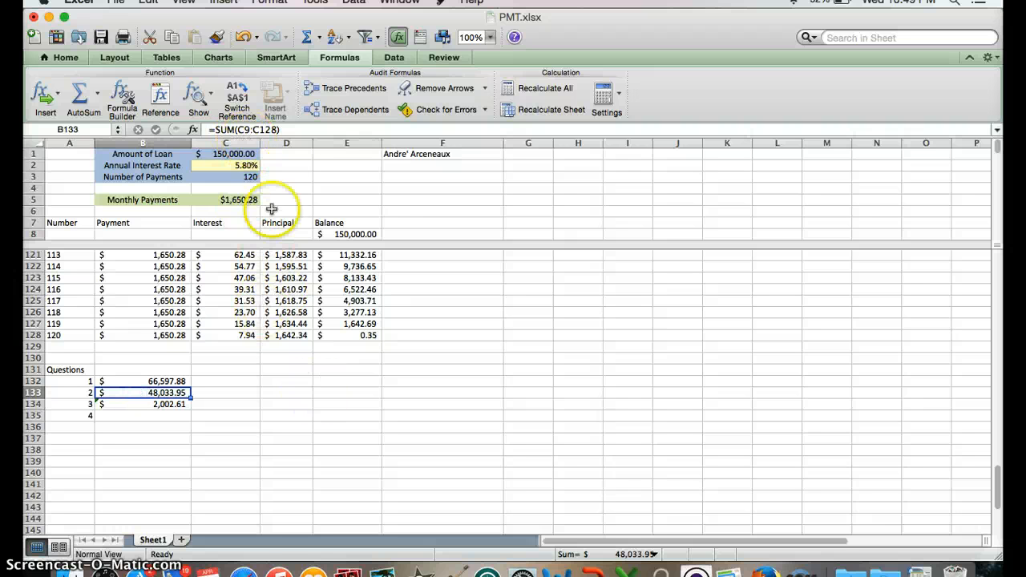
scroll(238, 325, up, 3)
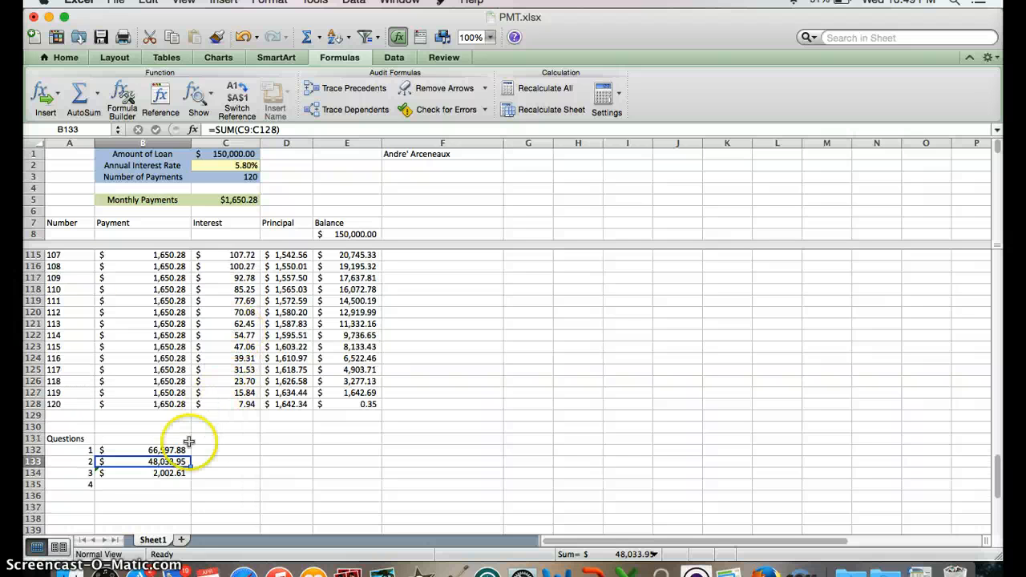
click(78, 100)
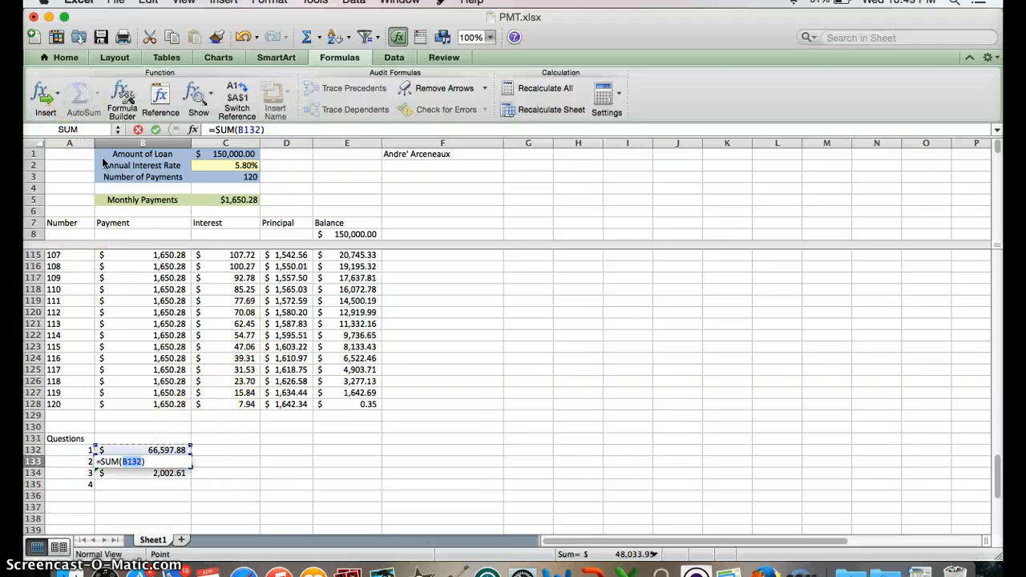
click(228, 408)
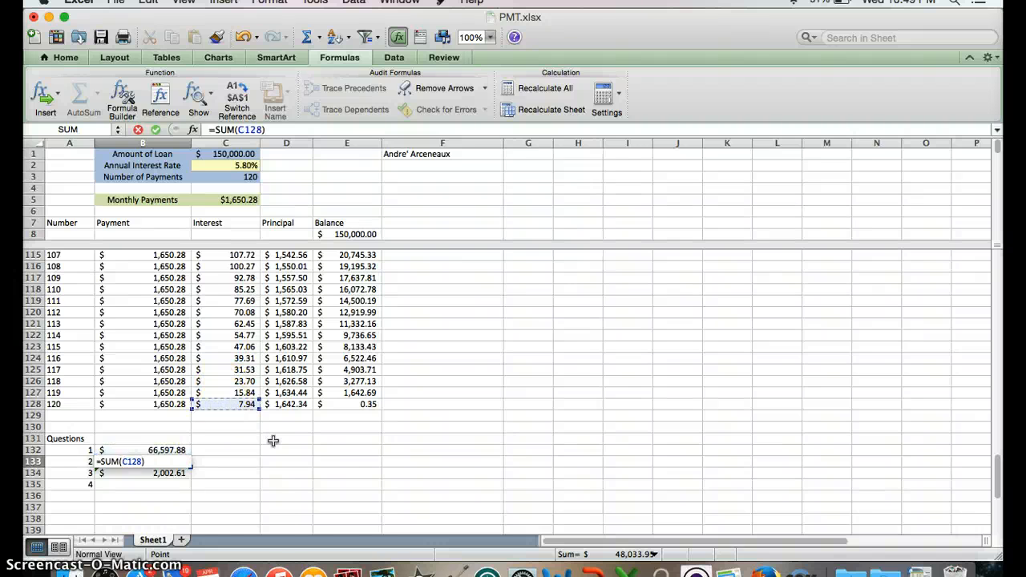
scroll(265, 401, up, 5)
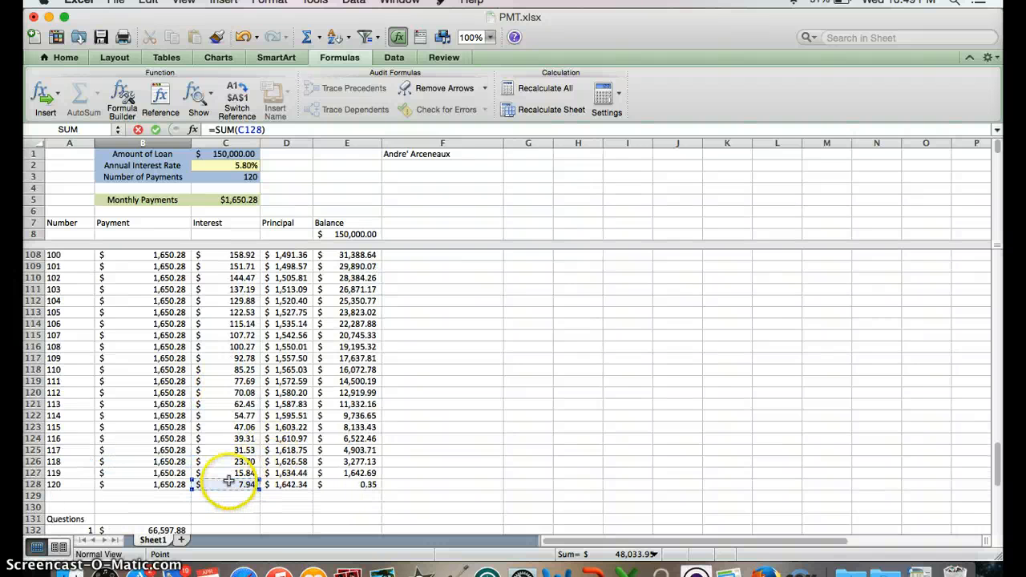
scroll(228, 481, up, 15)
scroll(229, 480, up, 14)
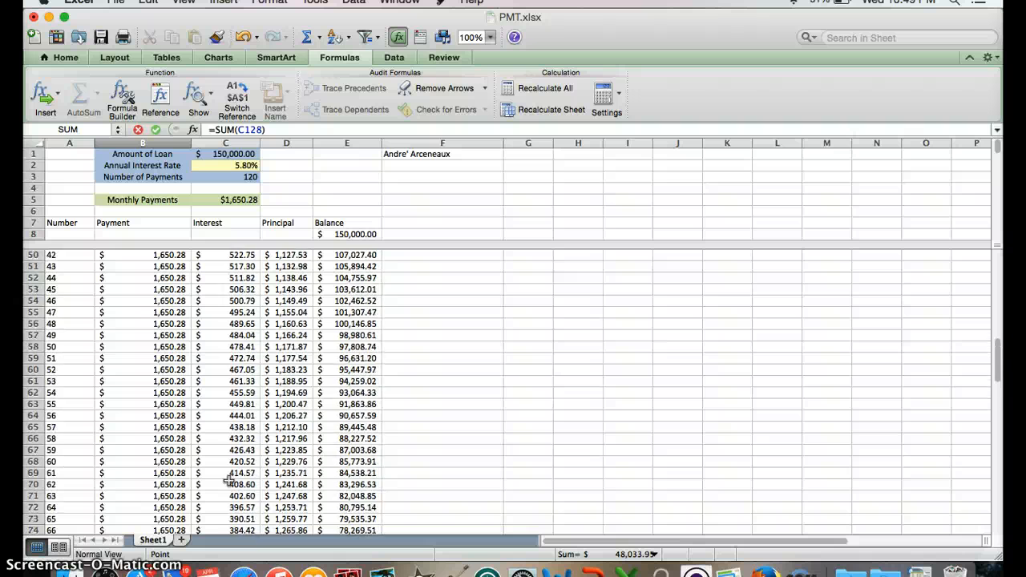
scroll(229, 479, up, 7)
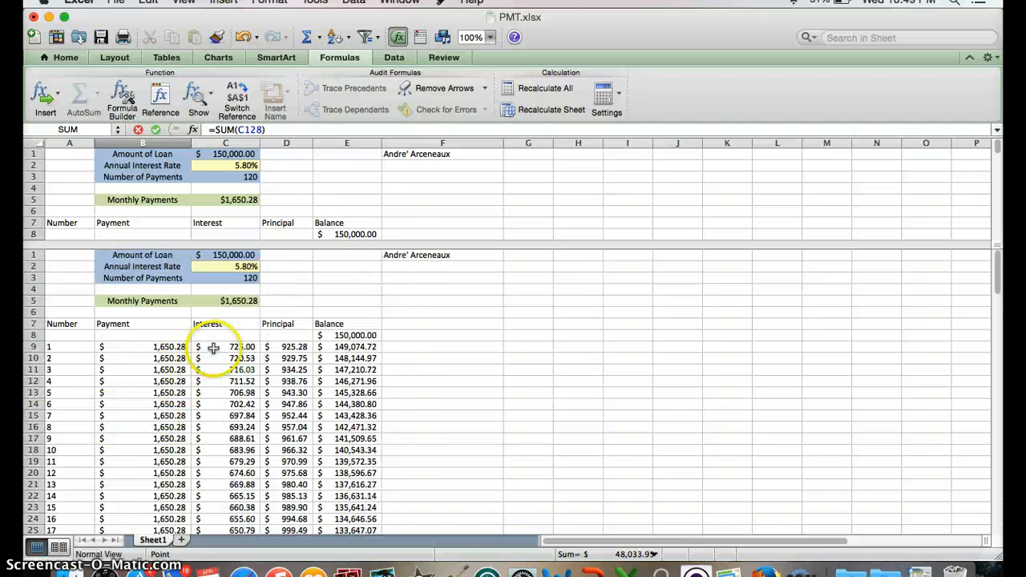
shift+click(214, 347)
scroll(287, 387, down, 8)
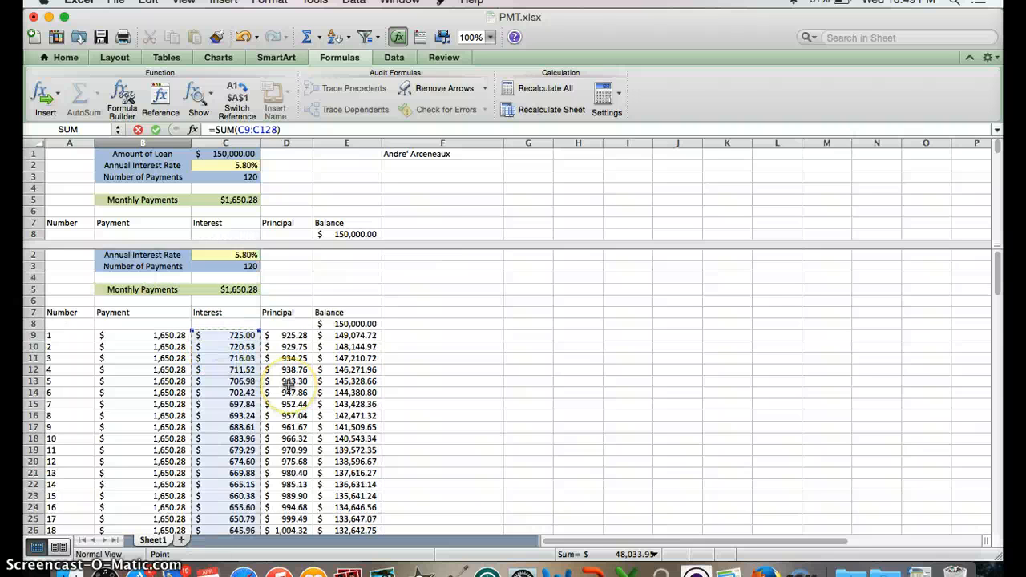
scroll(289, 387, down, 10)
key(Return)
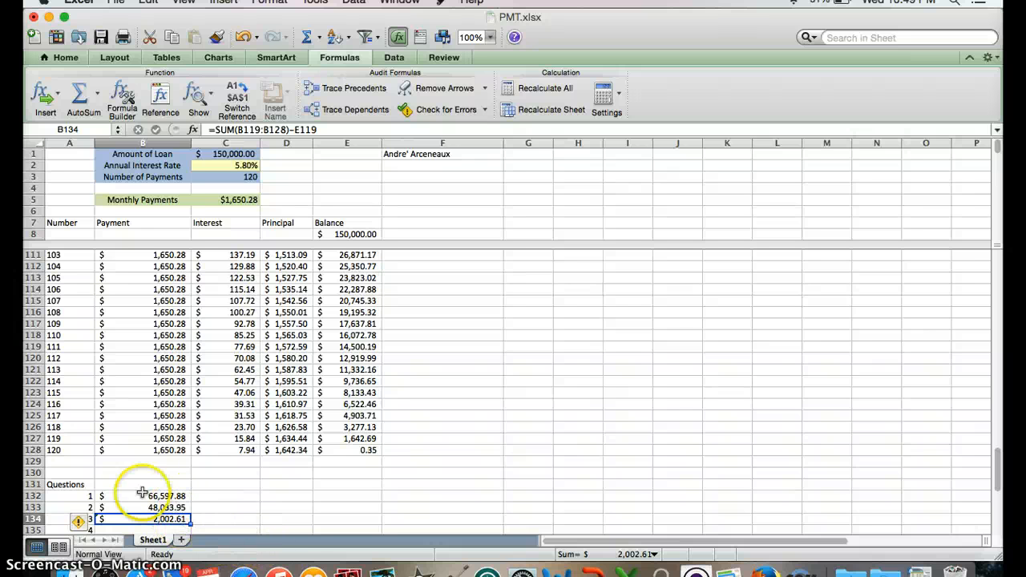
Set the loan's annual interest rate in C2 to 4.5%.
scroll(202, 491, down, 2)
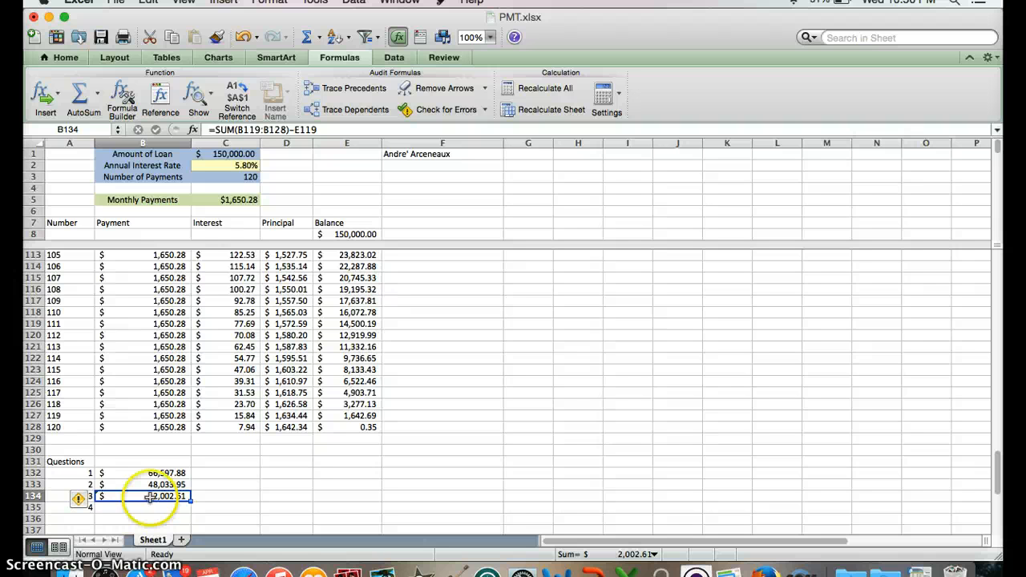
click(223, 166)
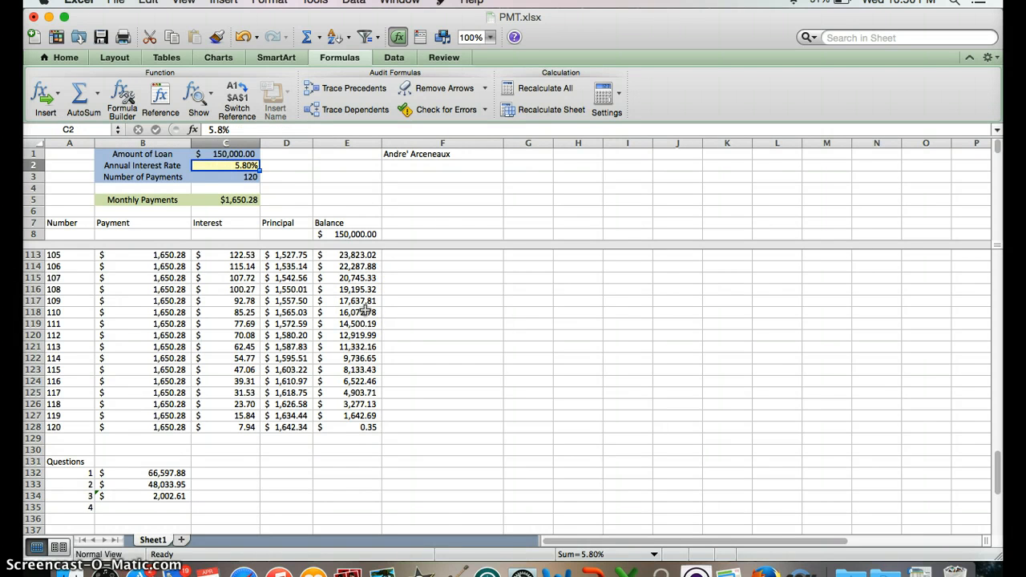
text(4.5%)
key(Return)
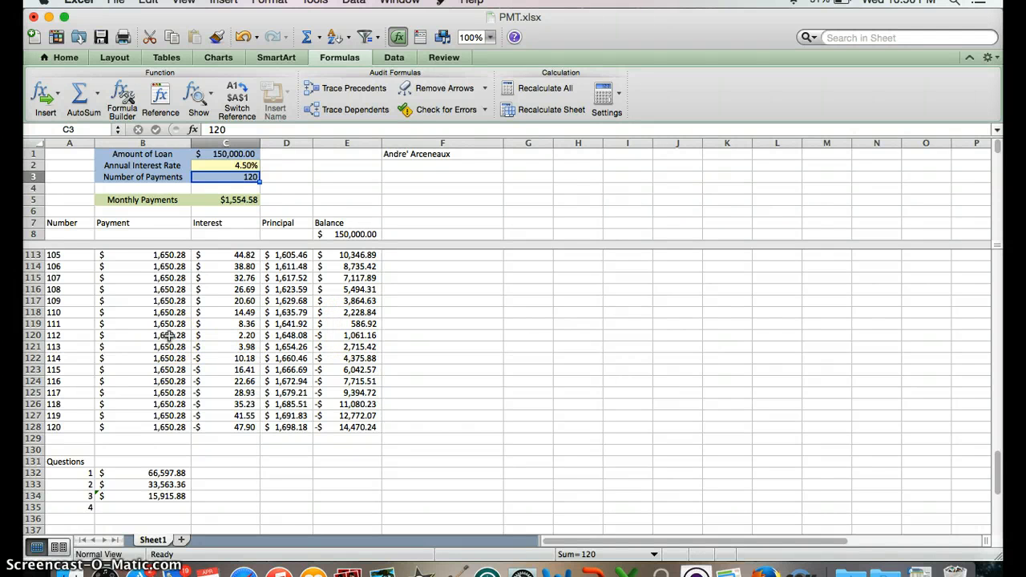
Re-enter question 3's savings formula in B134 as =SUM(B120:B128)-E119, subtracting the balance after payment 111 from payments 112 through 120.
click(136, 495)
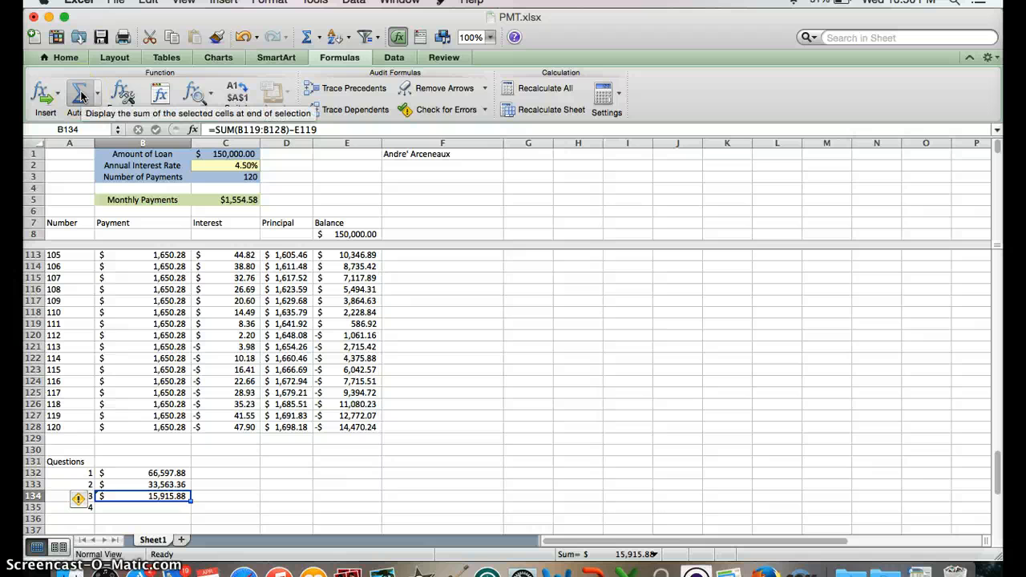
click(80, 95)
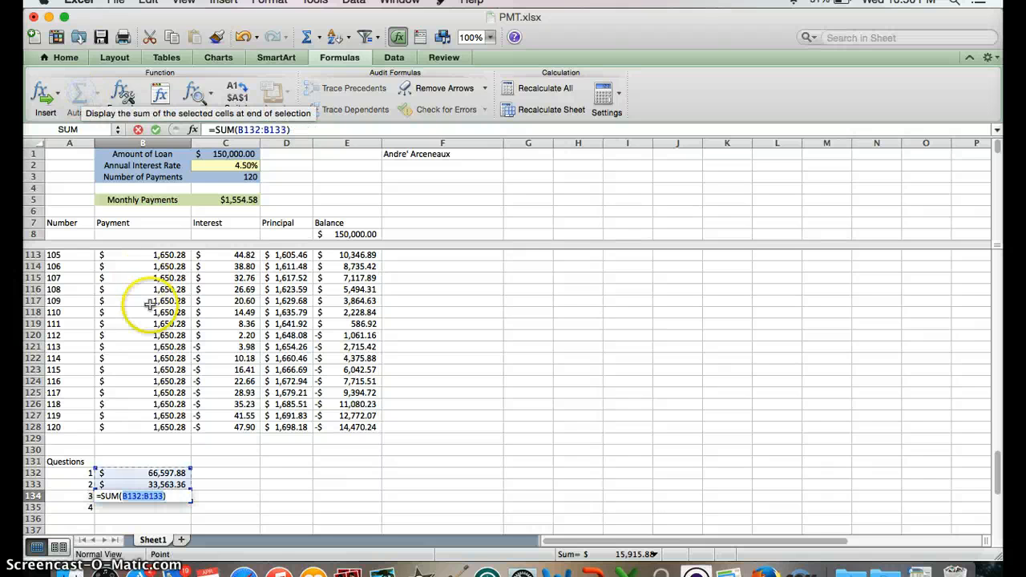
click(142, 427)
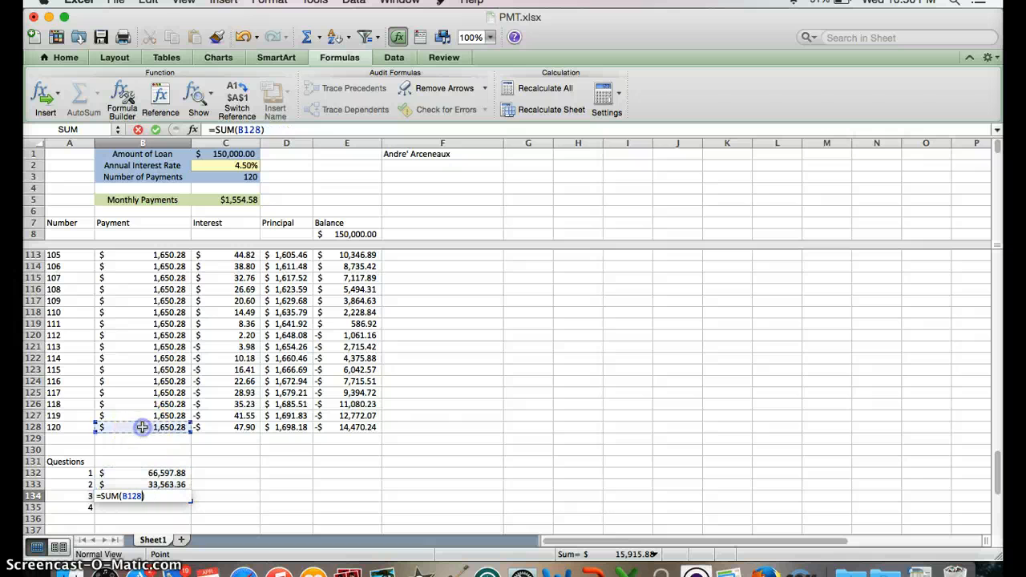
shift+click(148, 335)
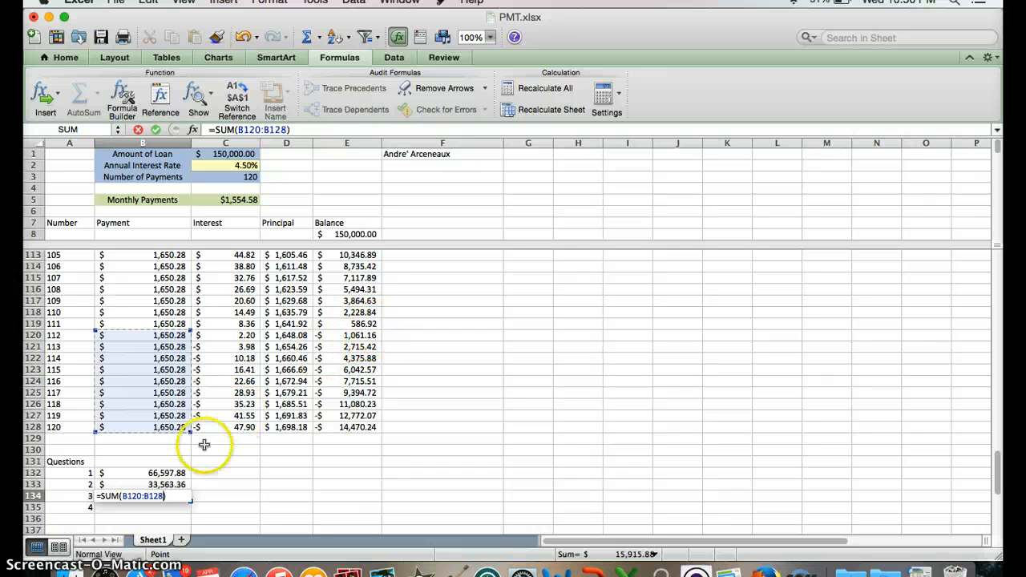
click(181, 496)
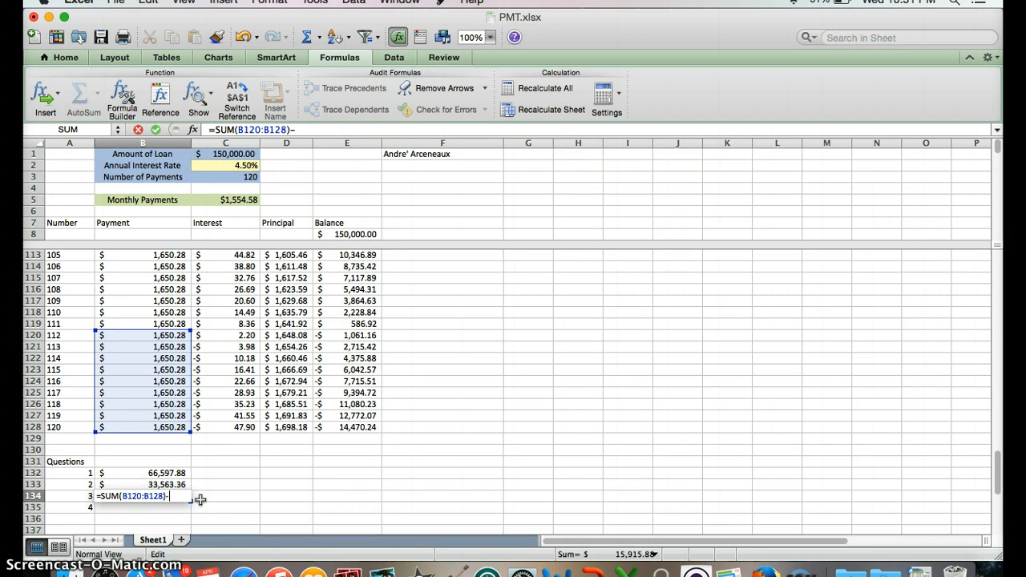
text(-)
click(344, 324)
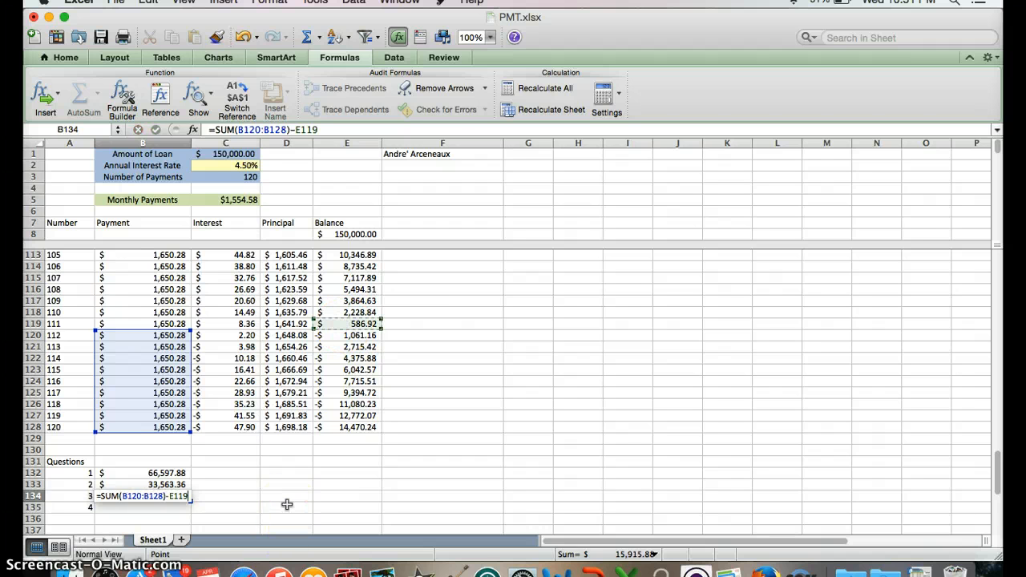
key(Return)
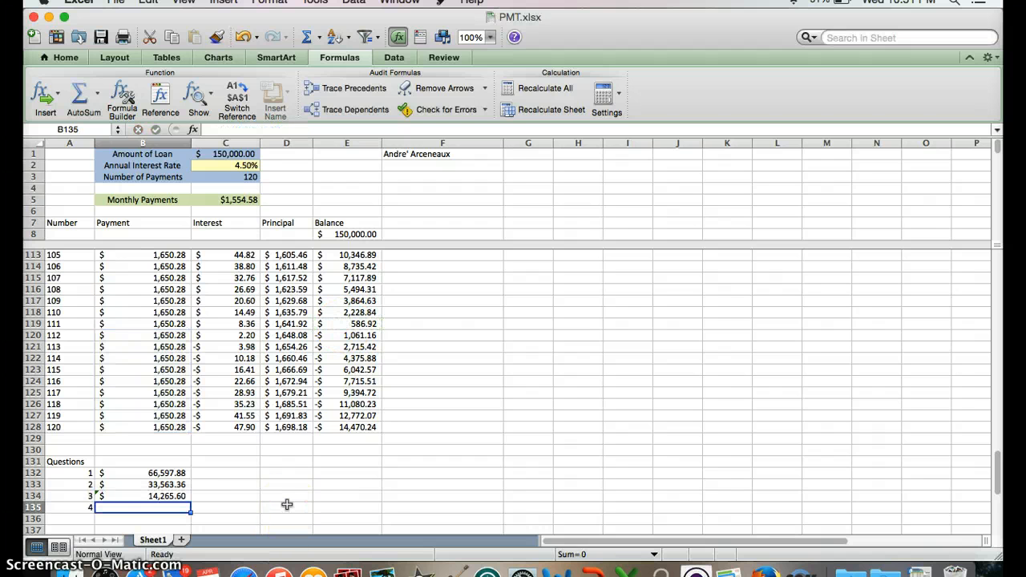
click(140, 496)
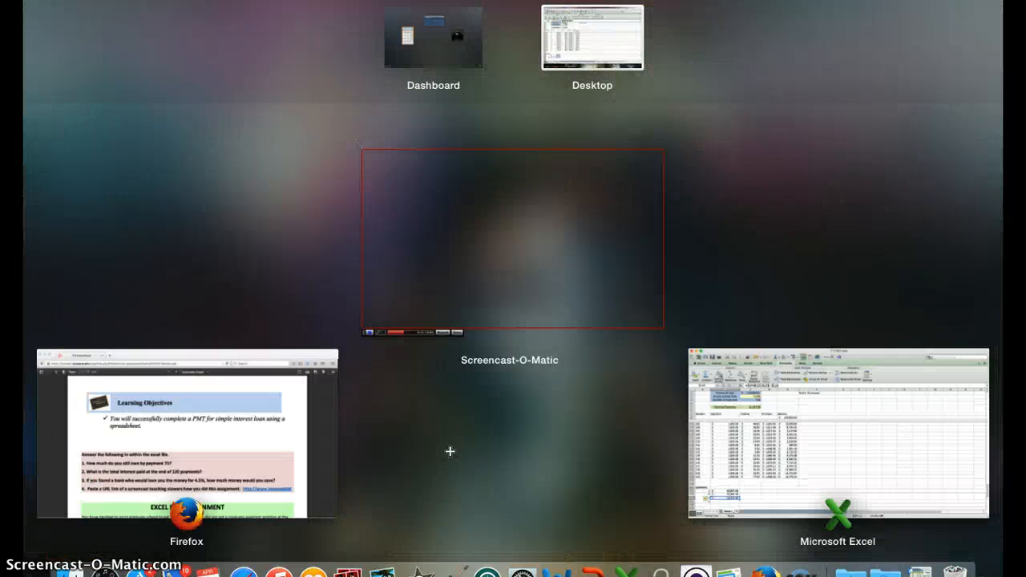
click(774, 468)
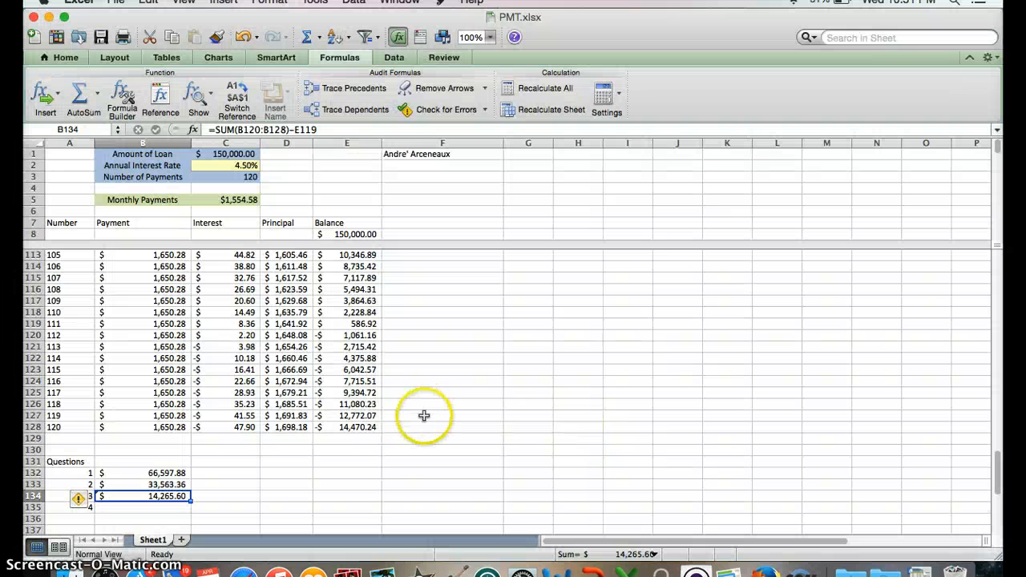